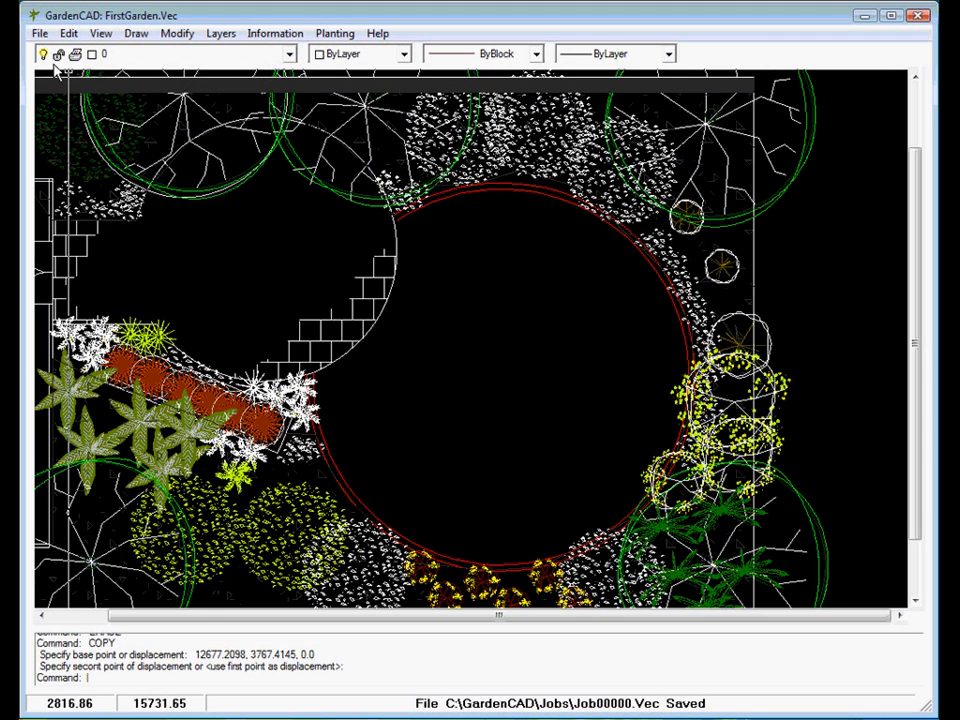
Look through the drawing's layer list and the available object colours.
left_click(290, 58)
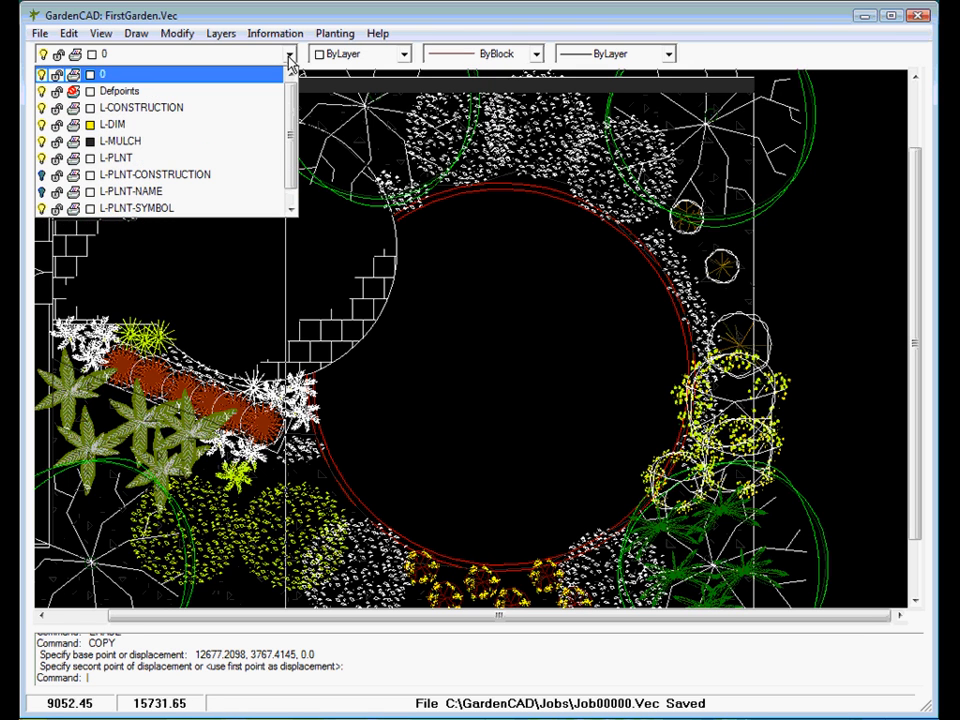
left_click(290, 58)
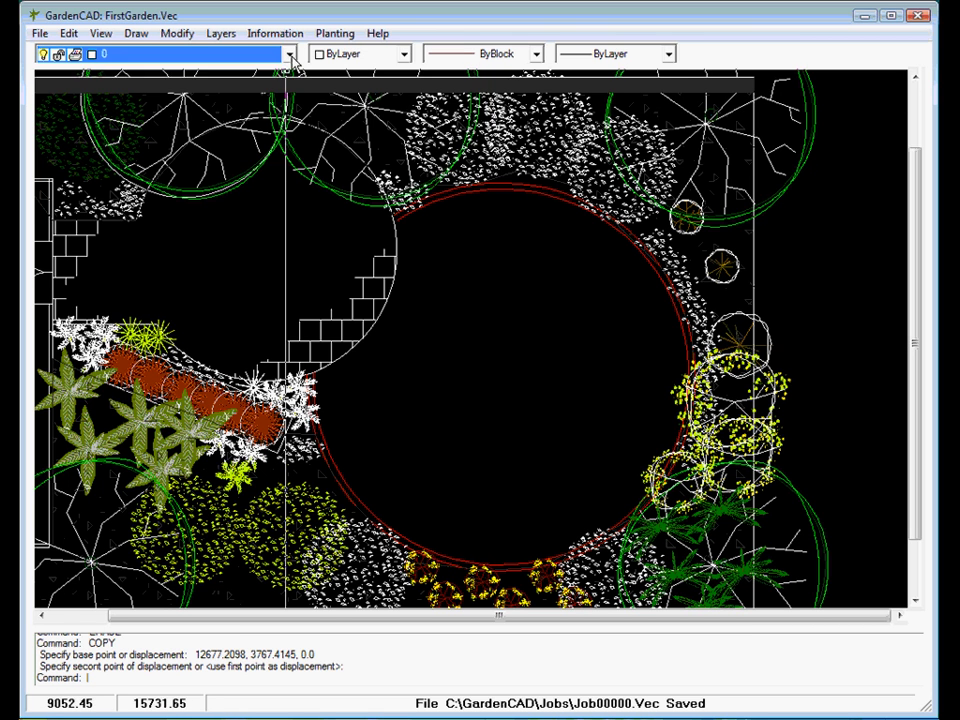
left_click(405, 56)
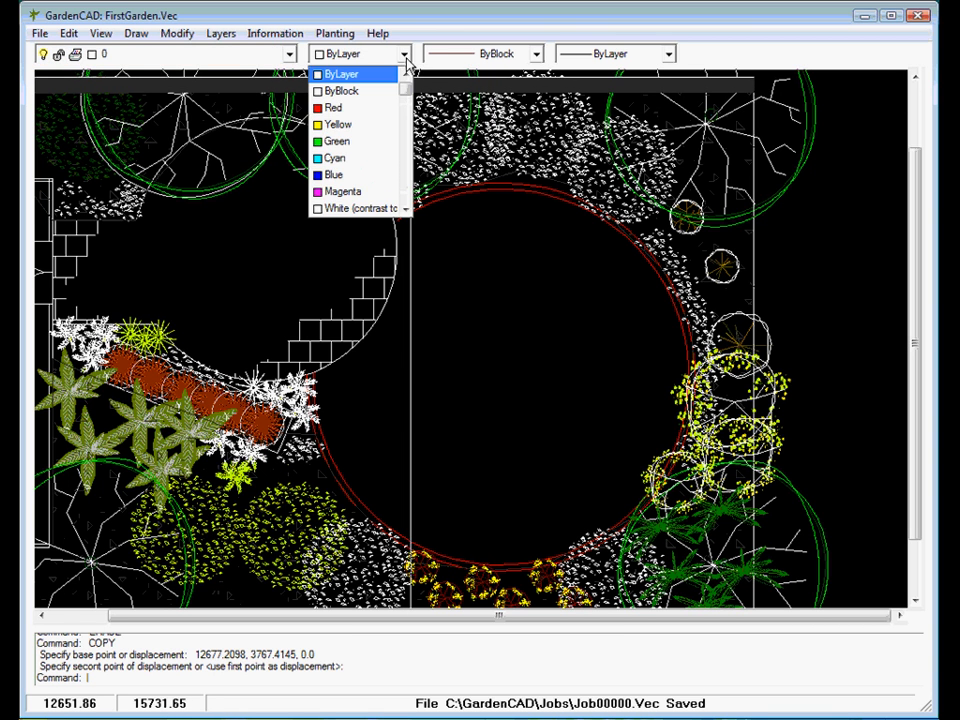
left_click(405, 57)
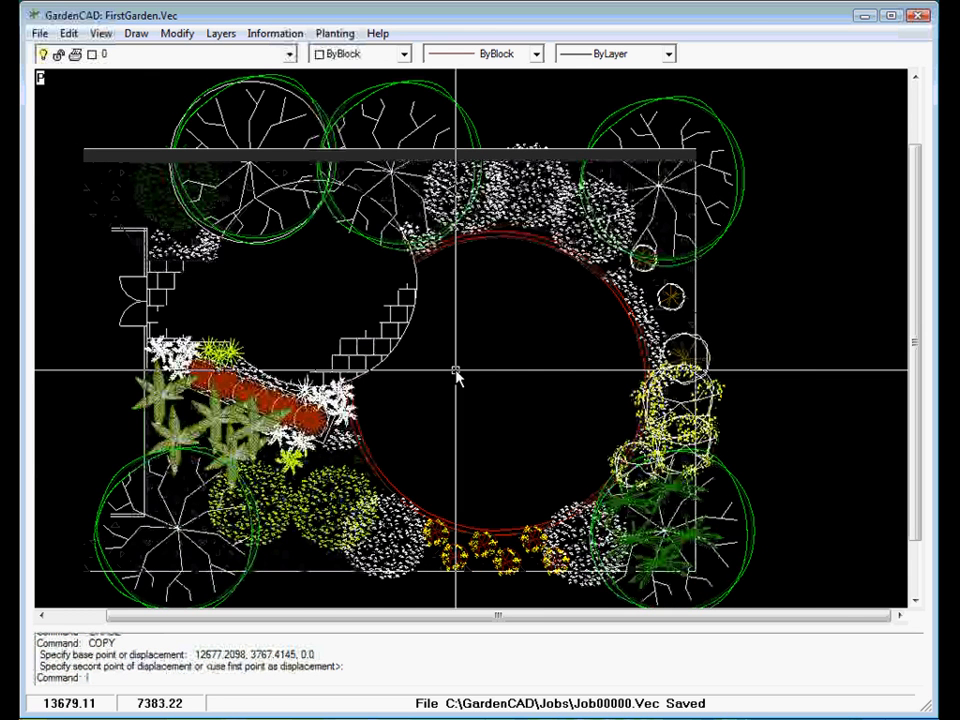
Inspect the whole garden plan and the planting around the row of red shrubs up close.
scroll(456, 375, "up", 1)
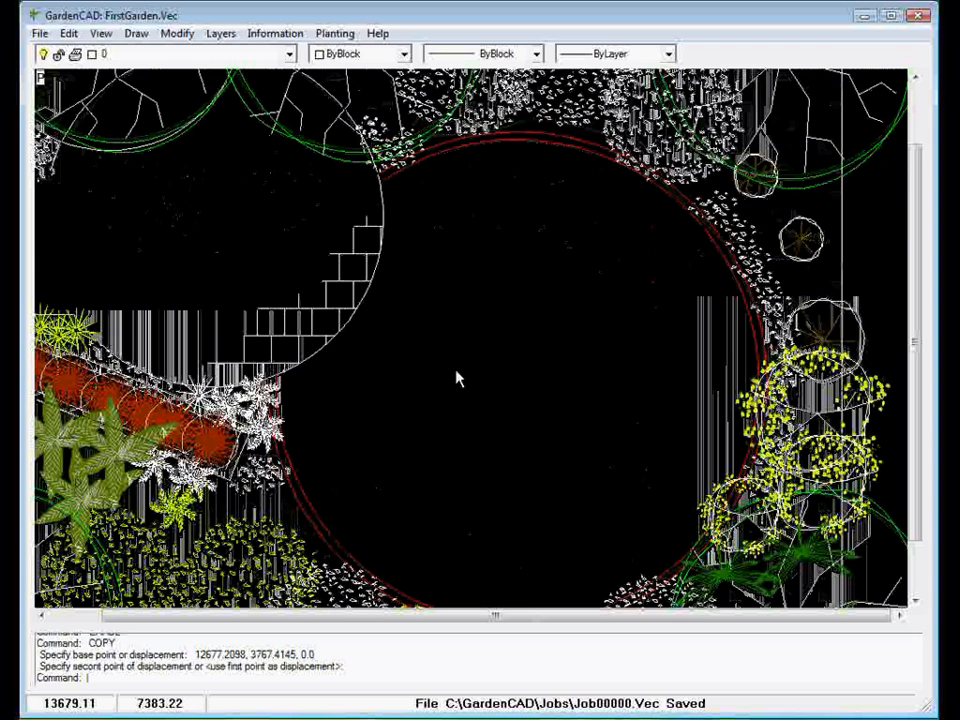
scroll(456, 378, "down", 1)
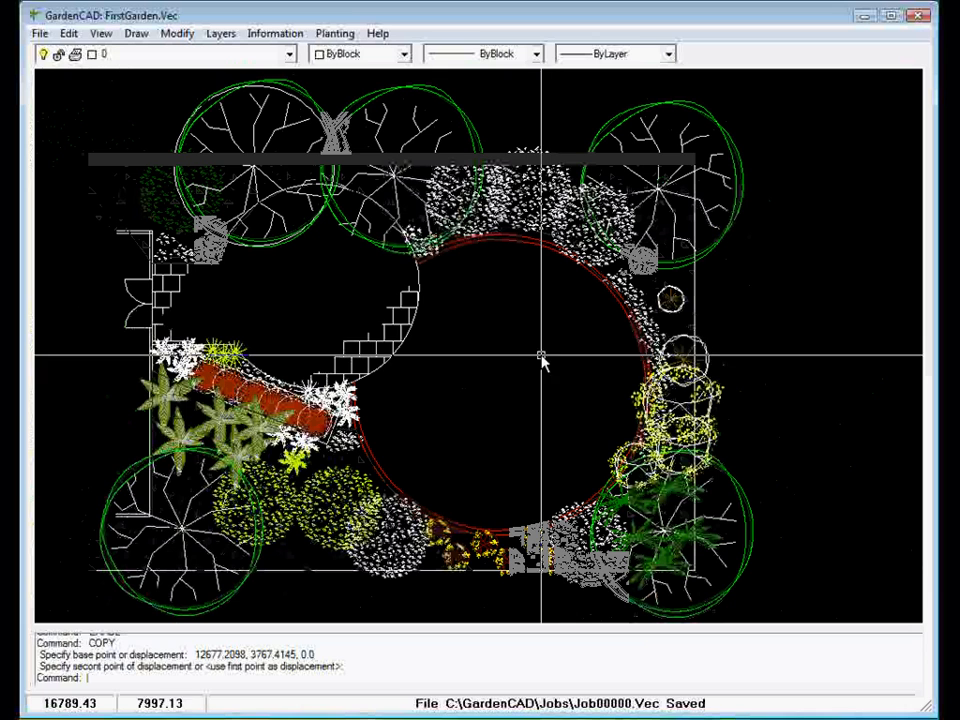
key("ctrl+s")
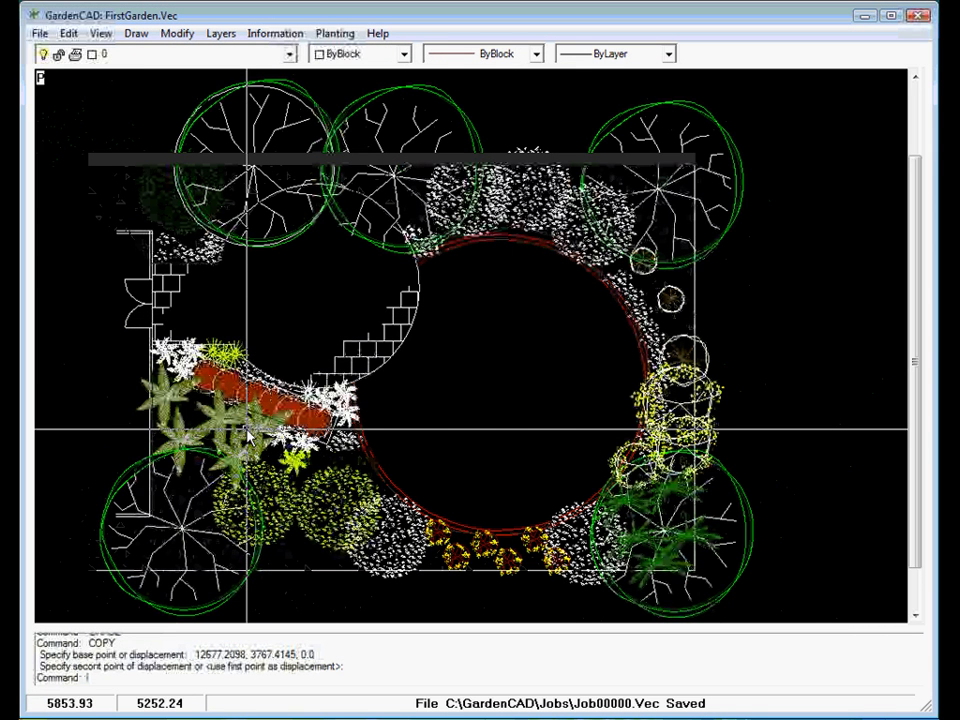
scroll(249, 433, "up", 1)
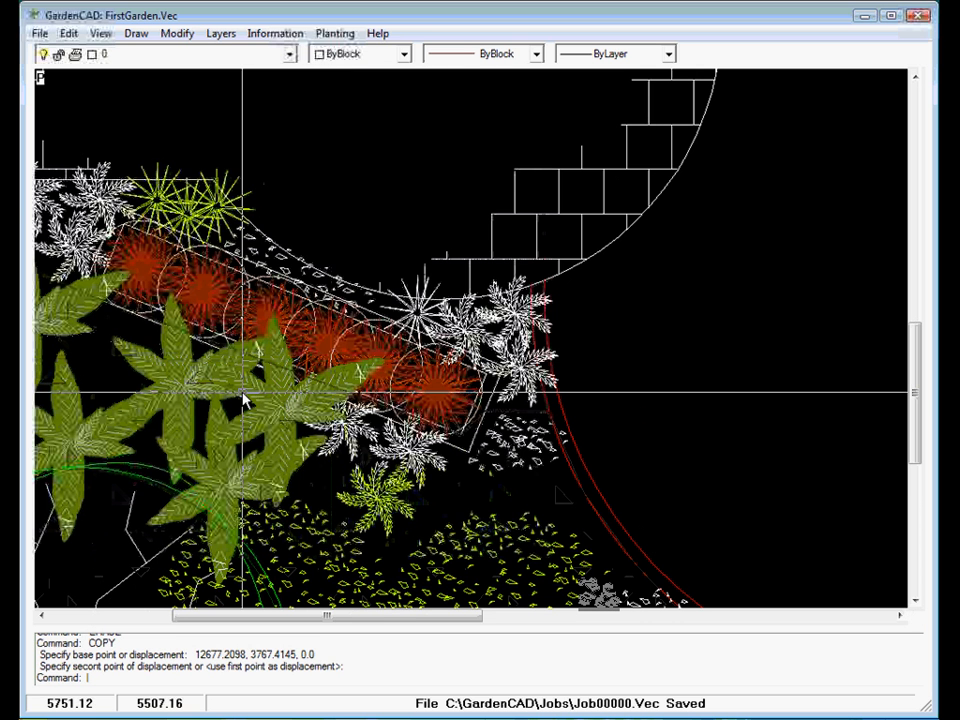
scroll(243, 398, "up", 1)
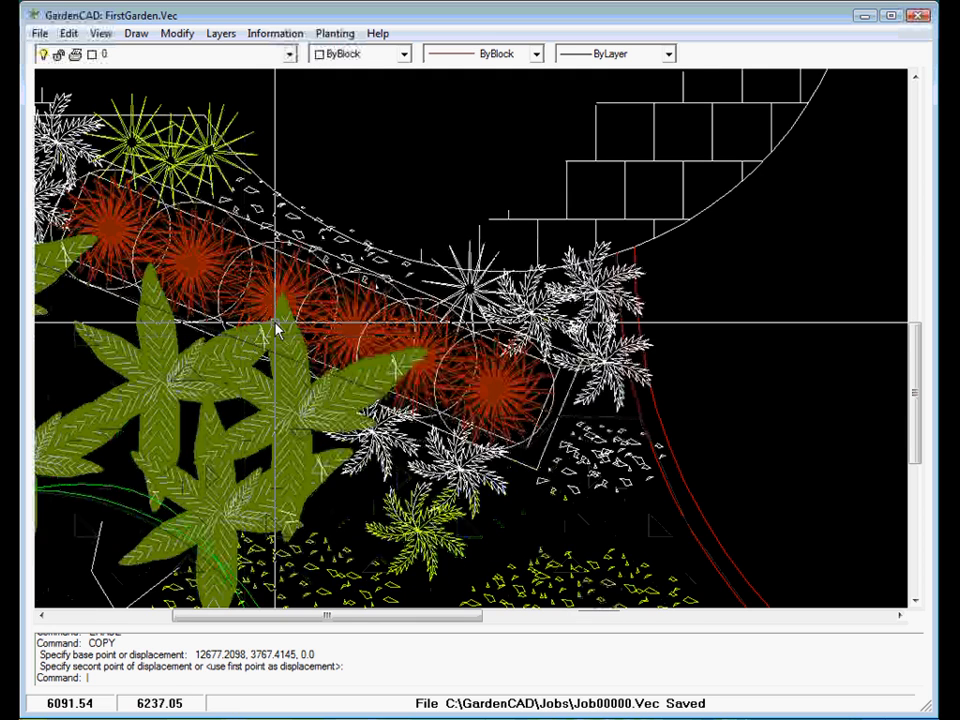
middle_click_drag(278, 330, 308, 323)
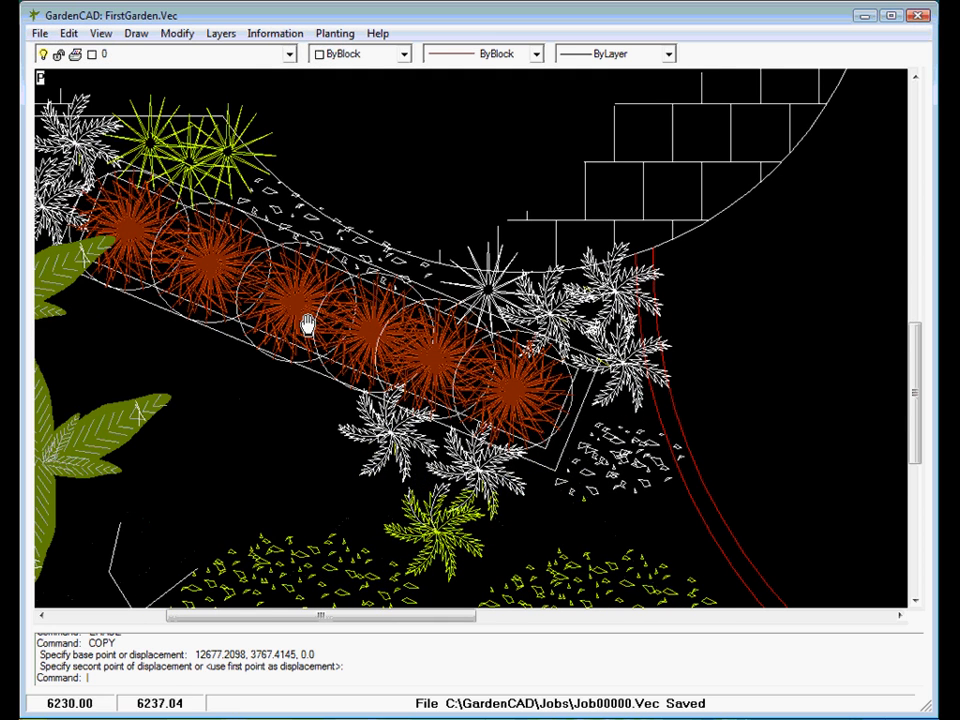
middle_click_drag(308, 325, 578, 340)
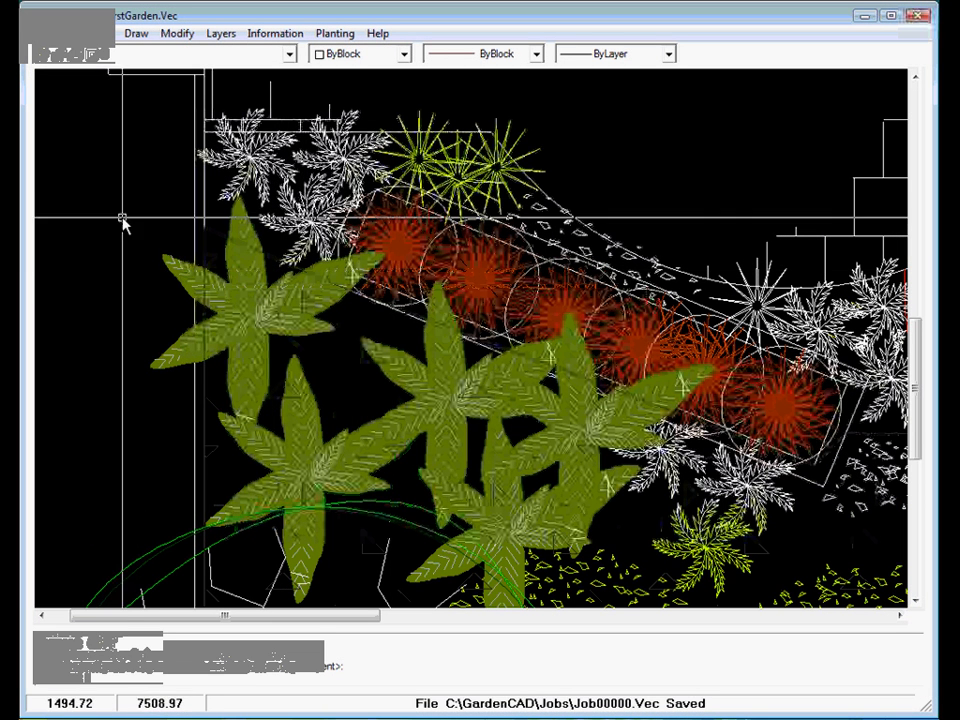
Review the program's display options and leave them without making changes.
right_click(93, 171)
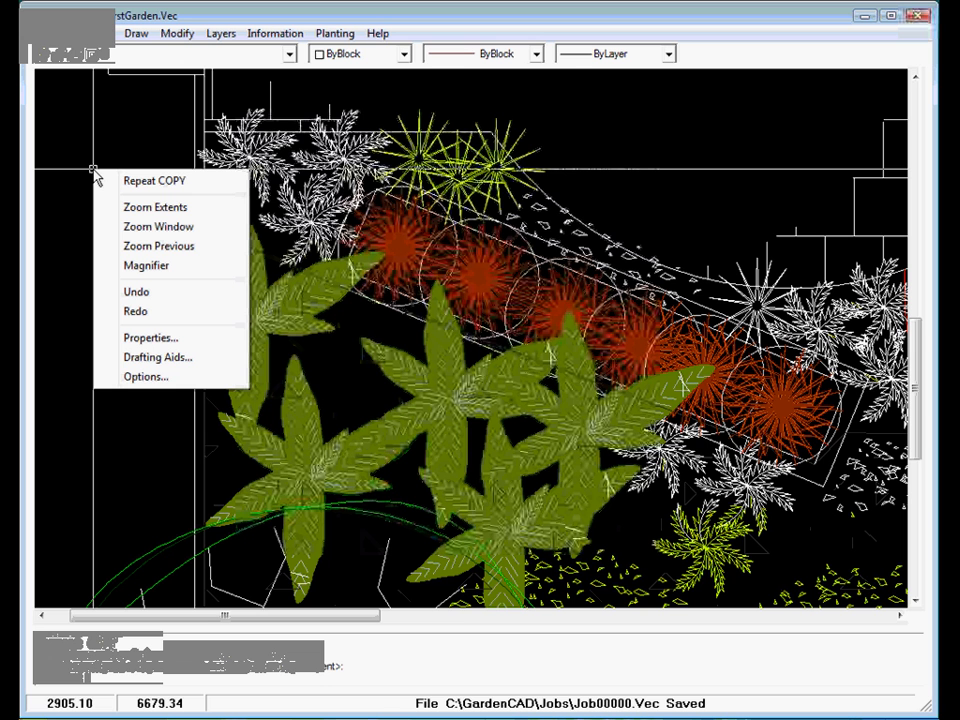
left_click(151, 379)
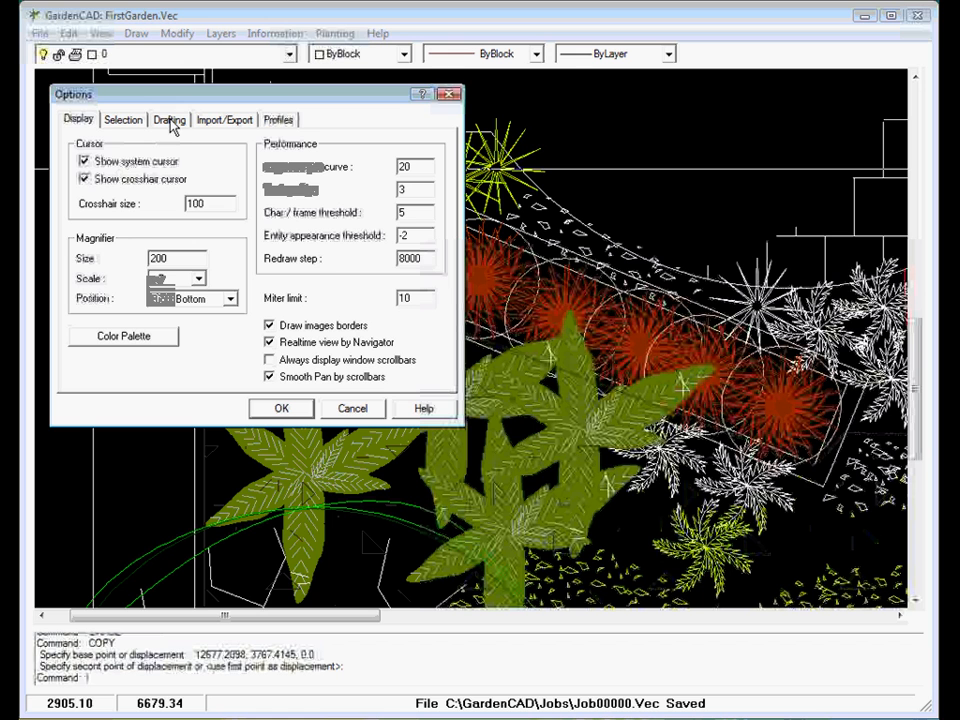
left_click(354, 408)
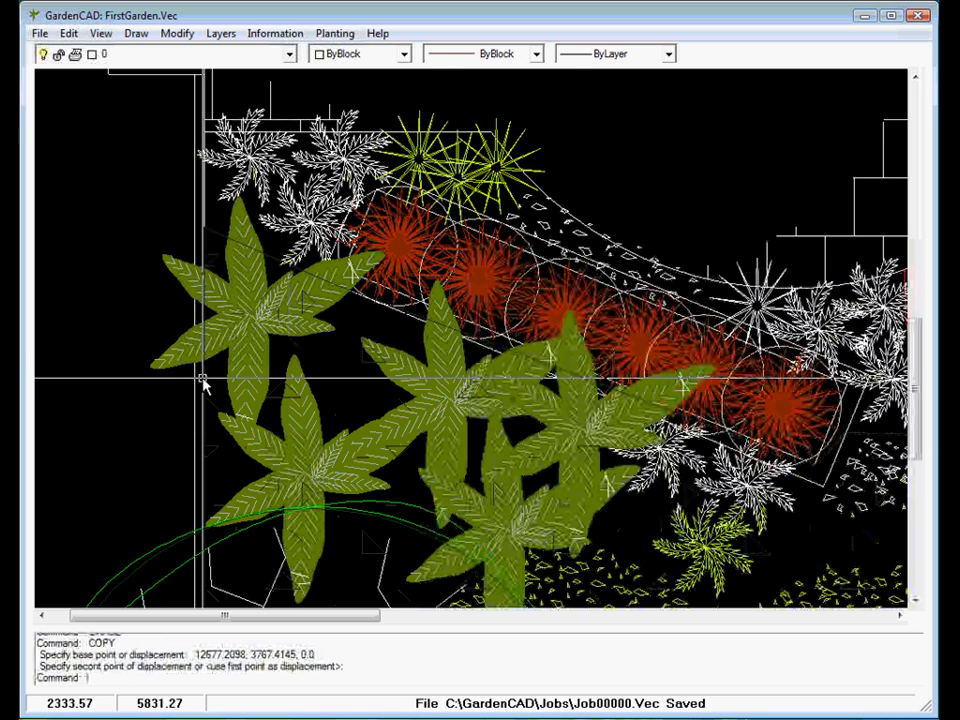
Turn on object snap and polar tracking in the drafting aids.
right_click(101, 337)
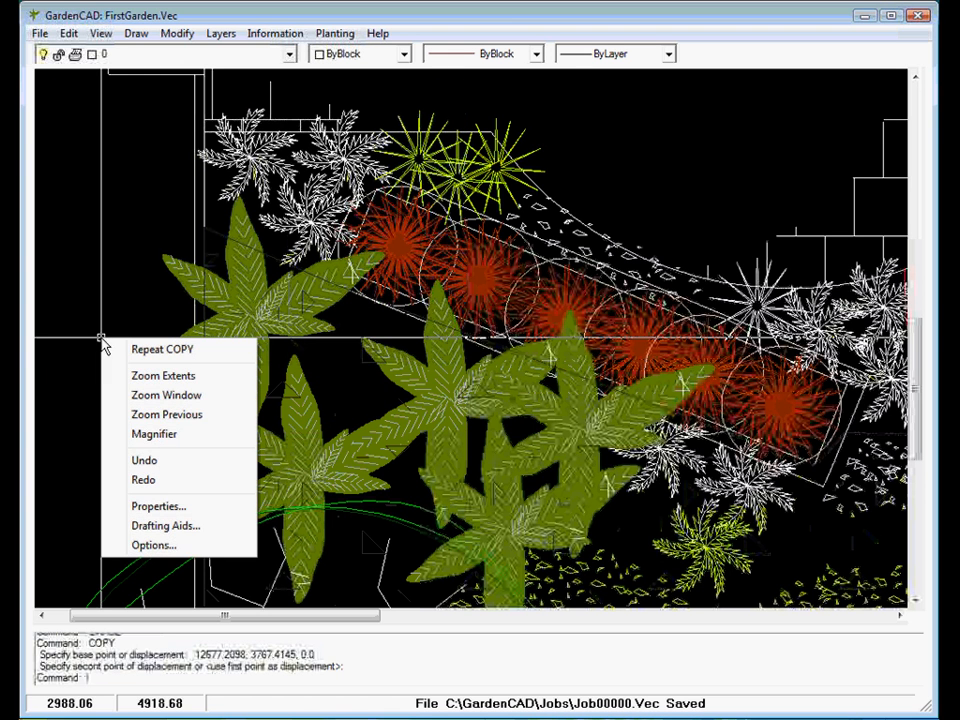
left_click(167, 527)
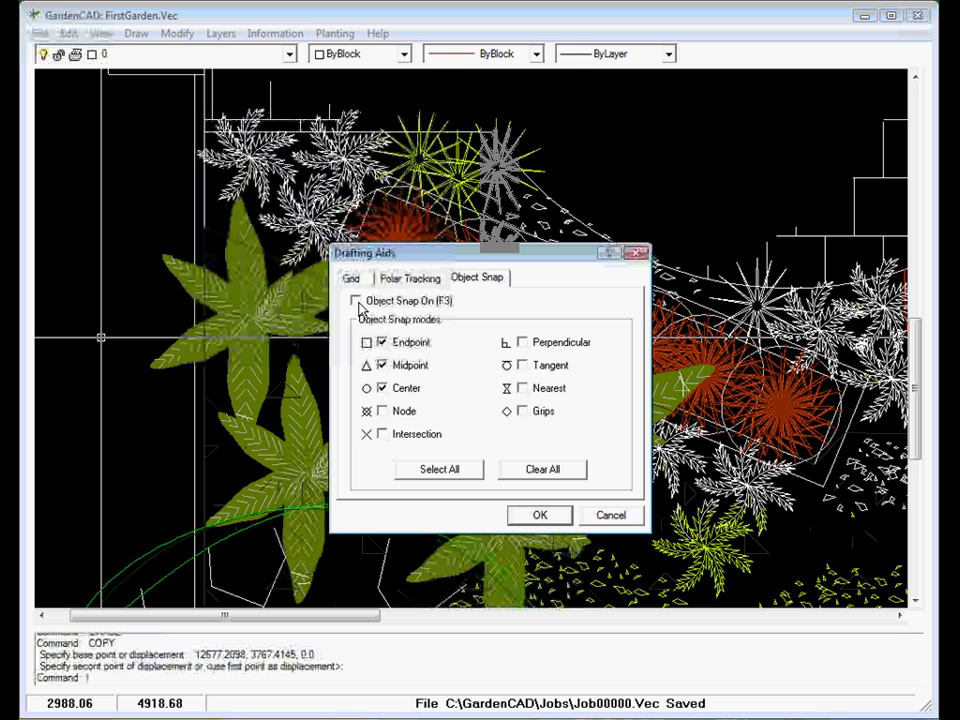
left_click(357, 301)
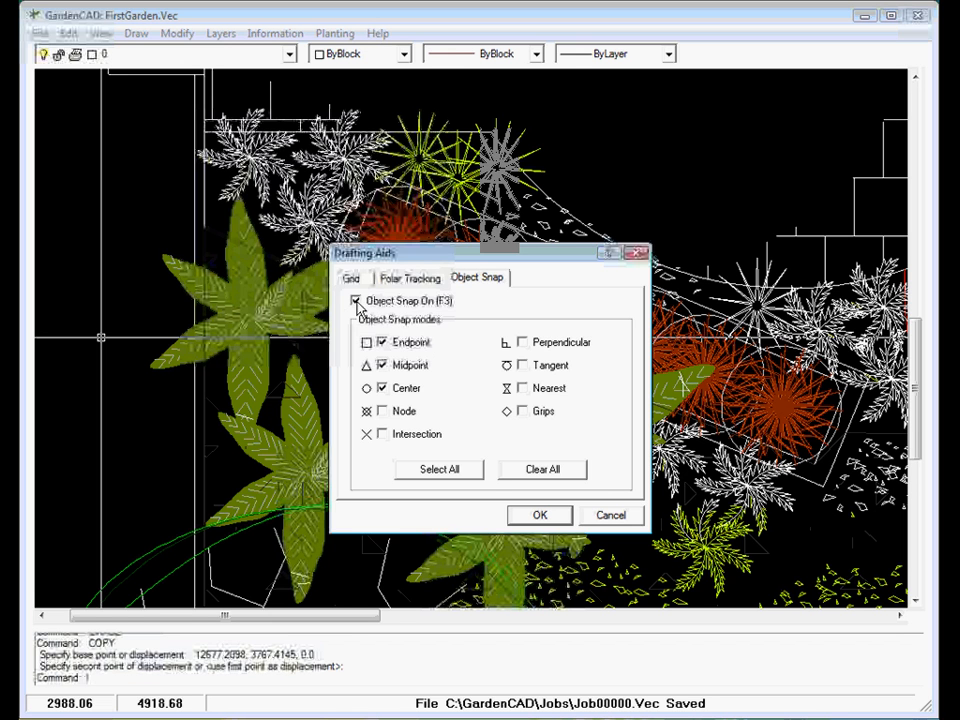
left_click(412, 280)
left_click(352, 303)
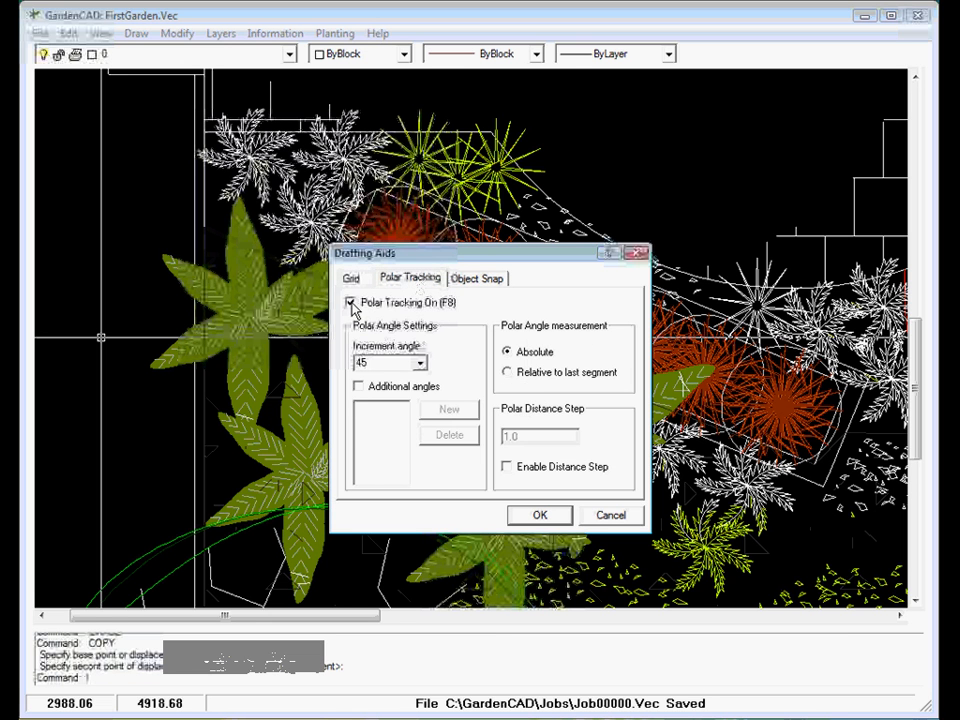
left_click(478, 279)
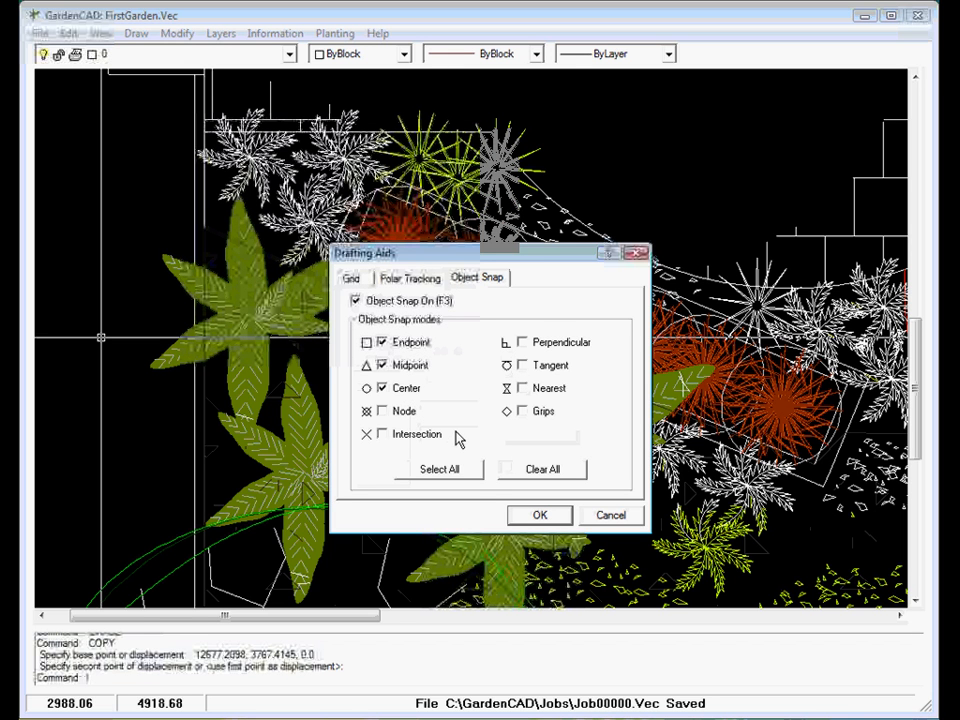
left_click(541, 516)
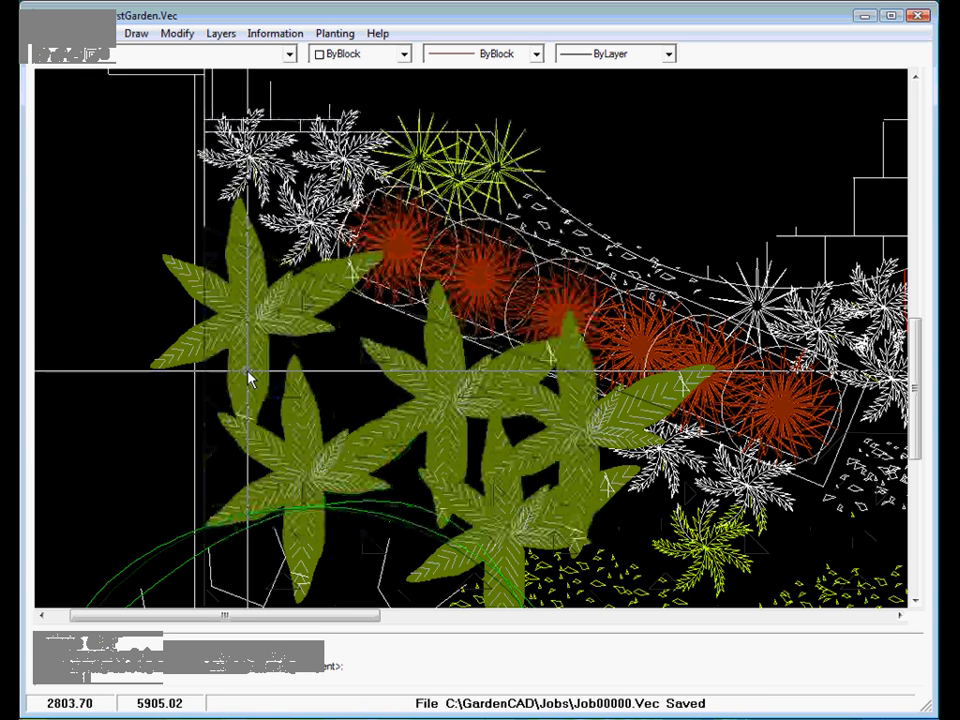
Fit the whole garden in view, and zoom by window to the bed with the red shrubs.
right_click(84, 193)
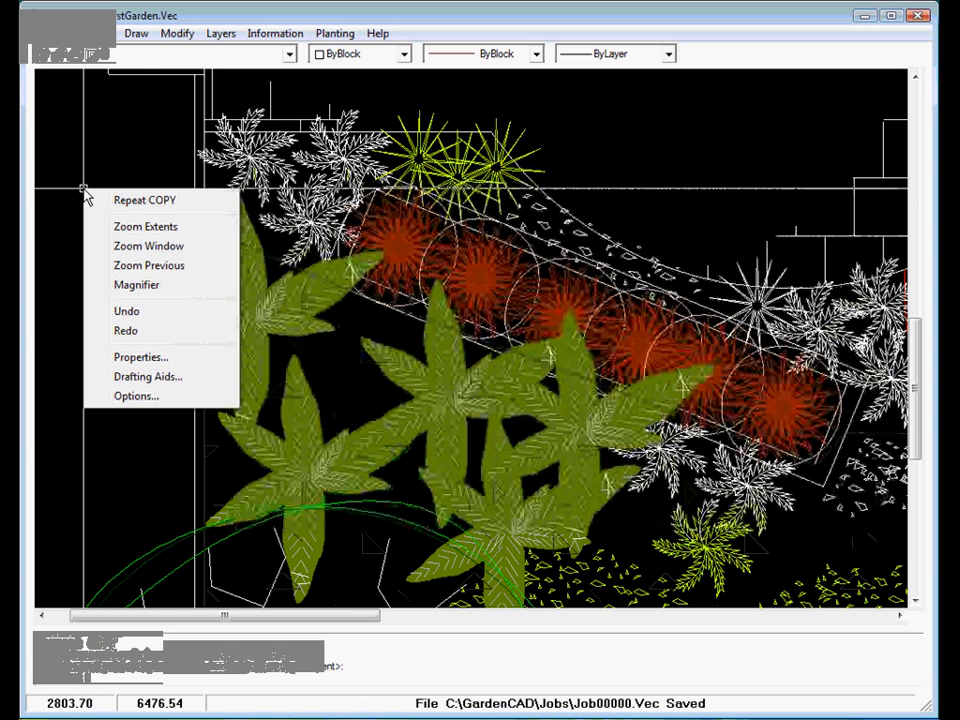
left_click(145, 228)
right_click(114, 199)
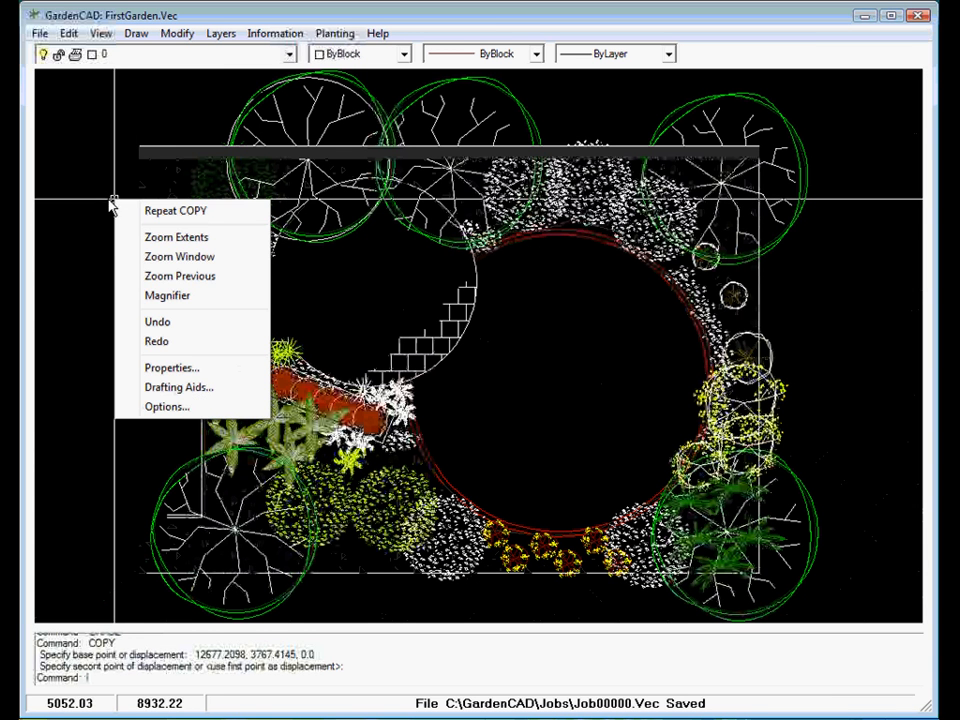
left_click(145, 262)
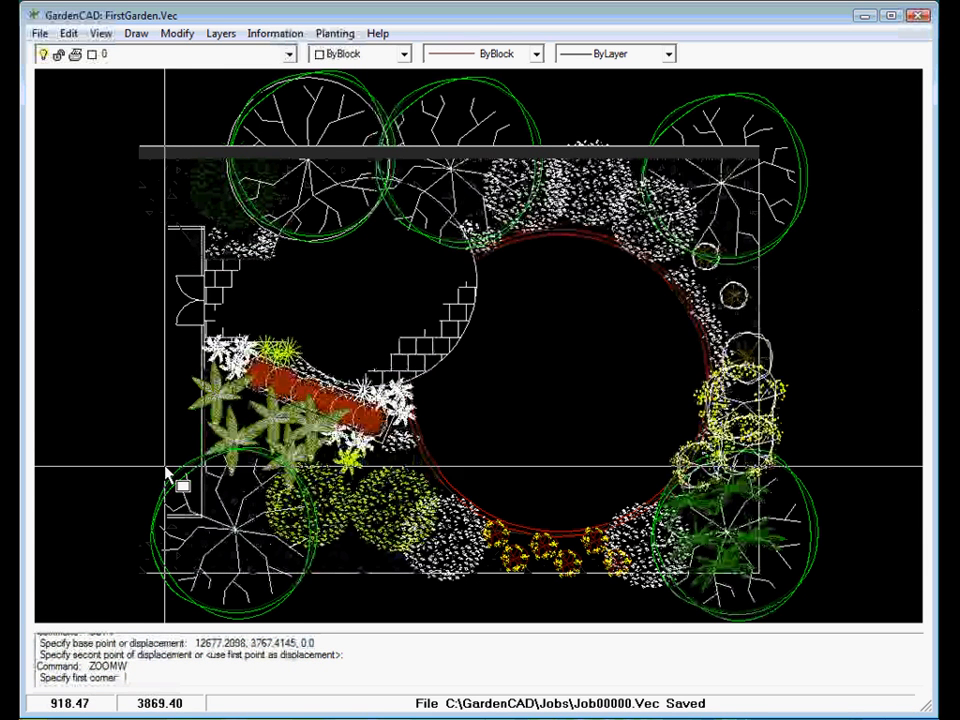
left_click(261, 441)
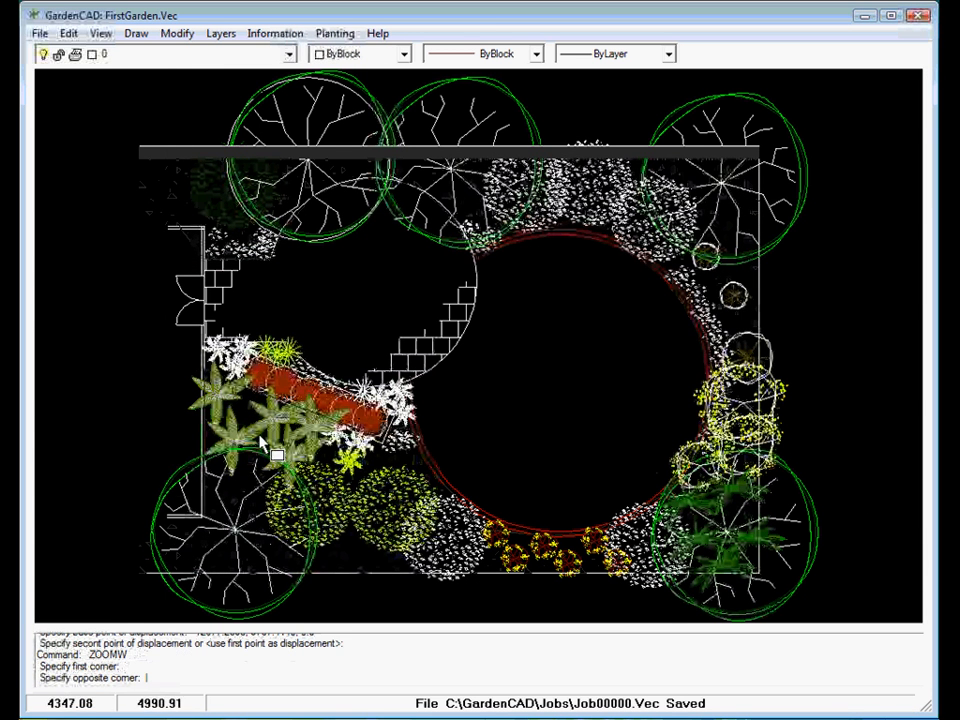
left_click(379, 313)
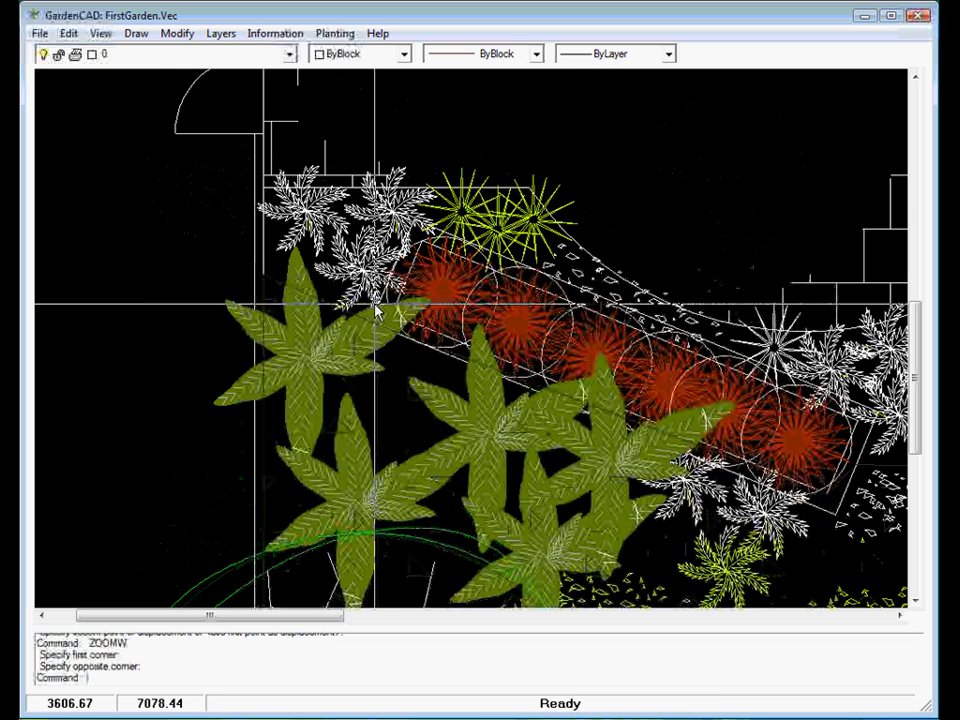
right_click(137, 206)
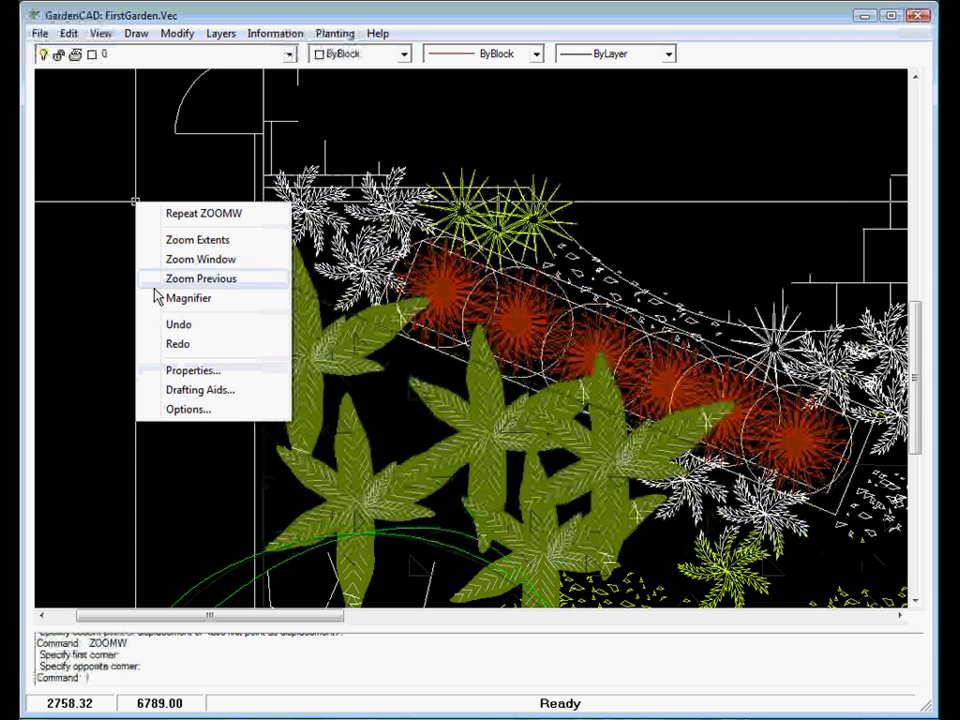
left_click(81, 163)
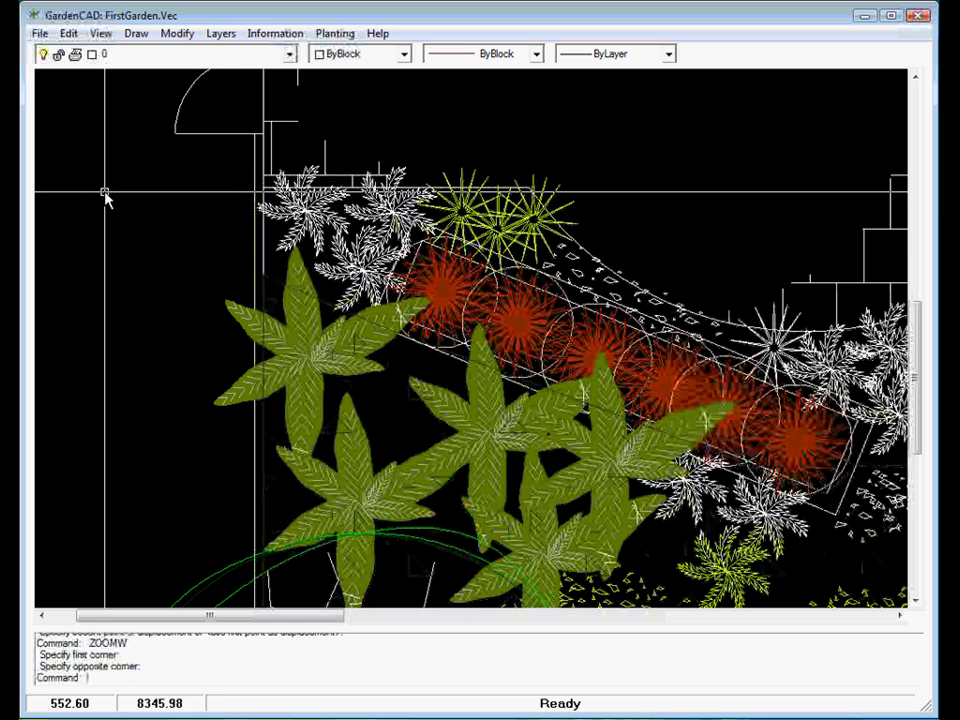
Copy the leftmost yellow-green spiky plant twice along the bed edge, to about 5533, 7538 and 6062, 7338.
left_click(298, 212)
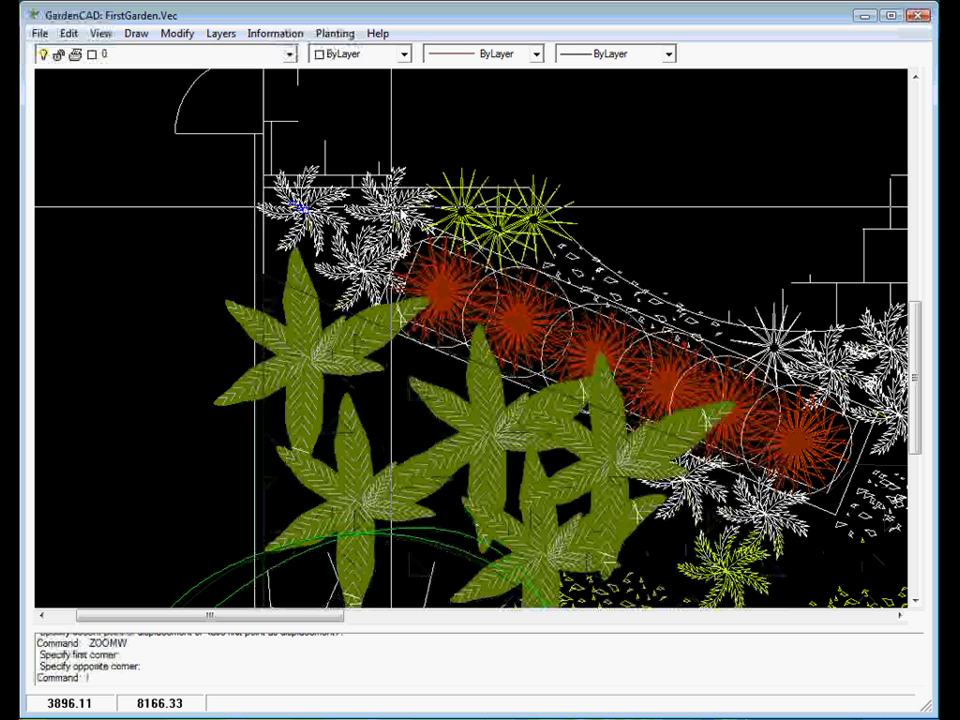
left_click(468, 214)
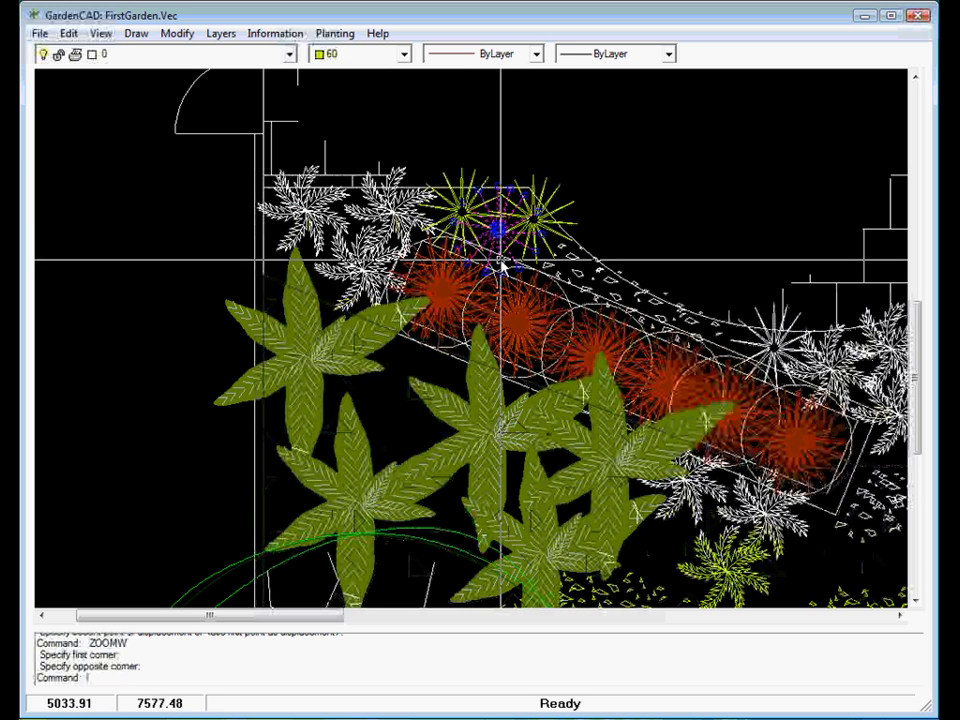
right_click(475, 173)
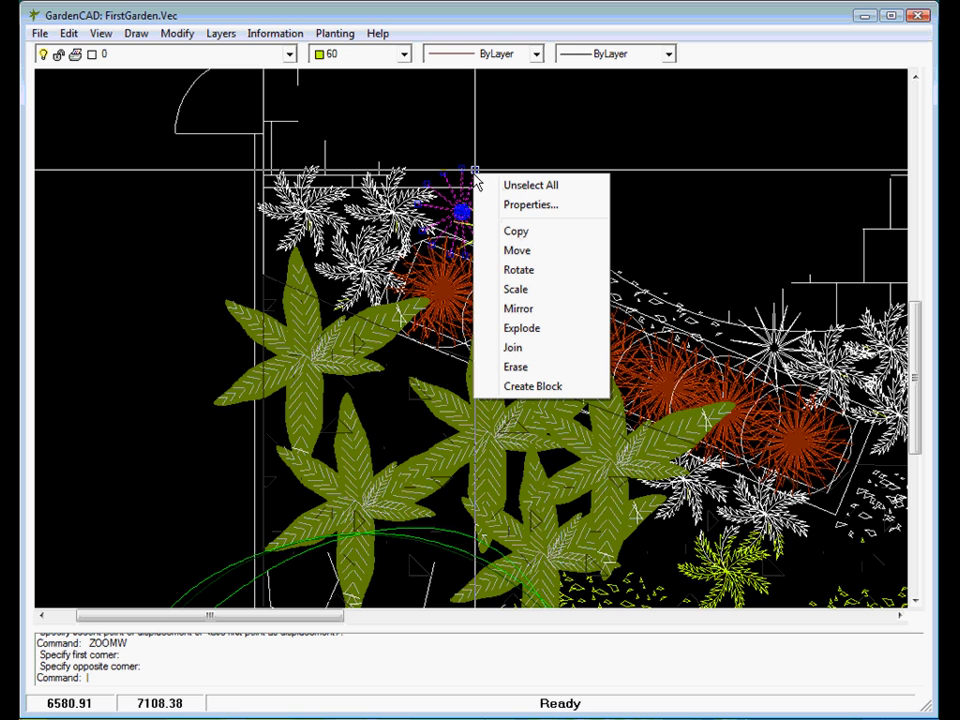
left_click(515, 233)
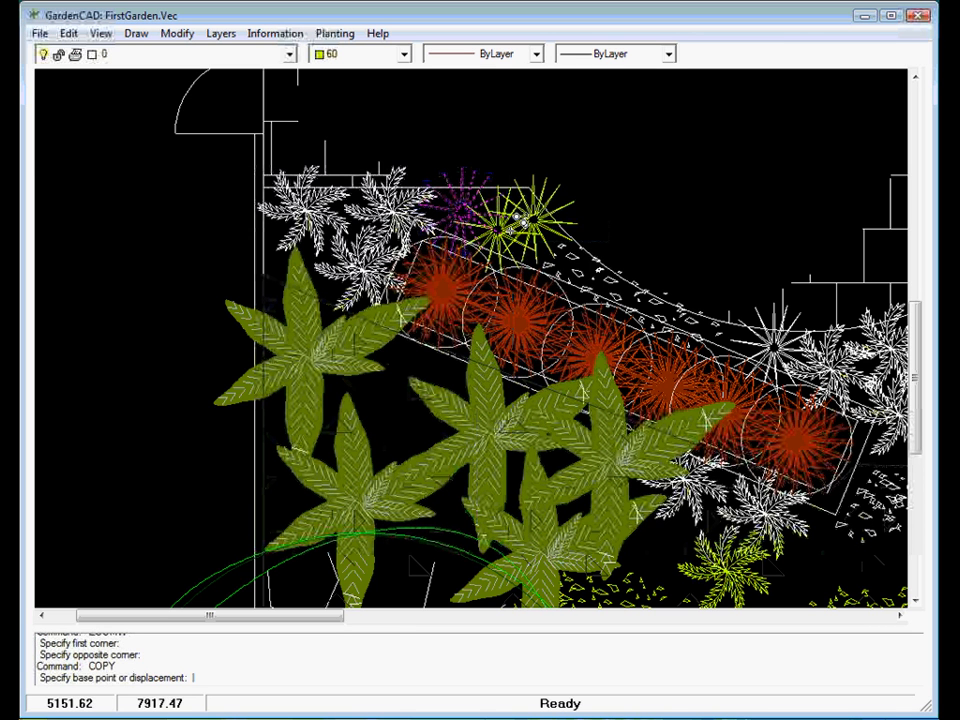
left_click(463, 215)
left_click(544, 263)
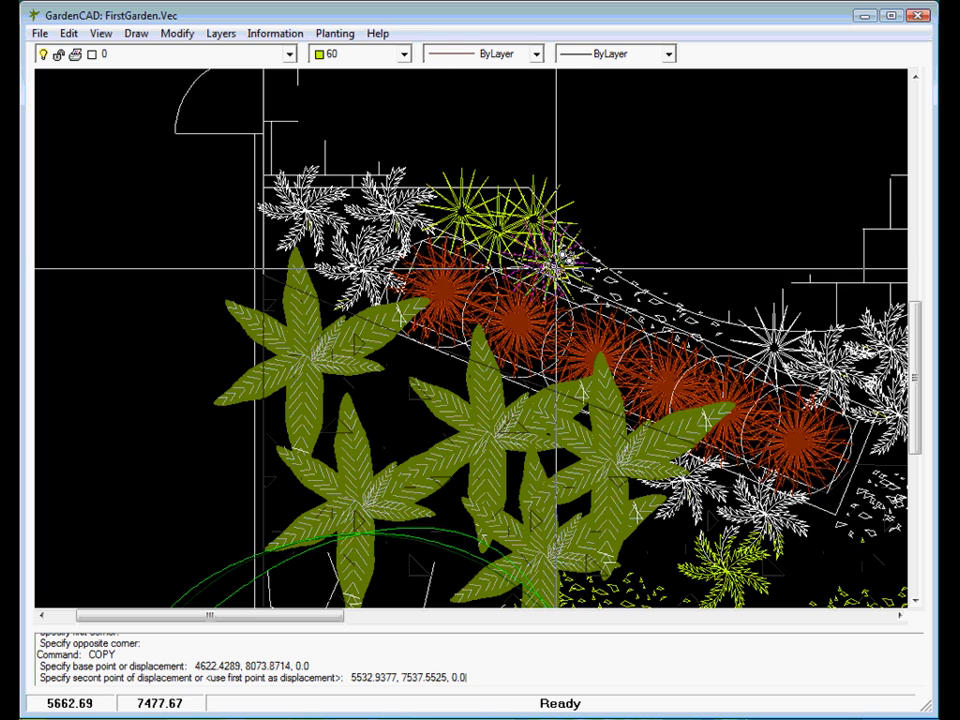
left_click(591, 281)
key("Return")
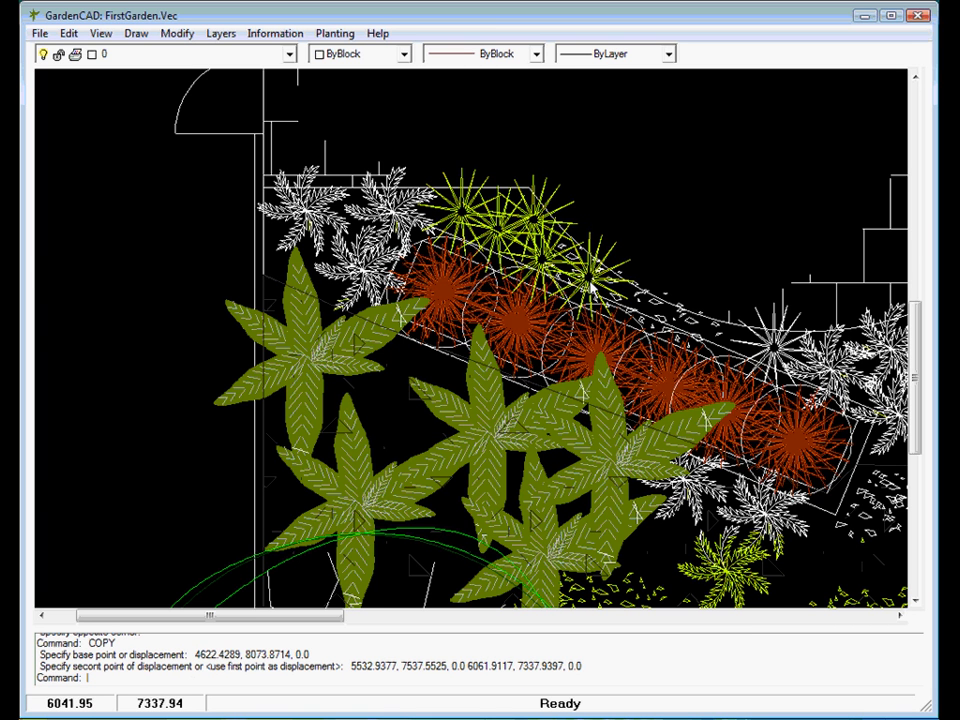
Rotate the newest yellow-green spiky plant copy, at the lower end of its row, by 45 degrees about its centre.
left_click(591, 287)
right_click(625, 259)
left_click(672, 358)
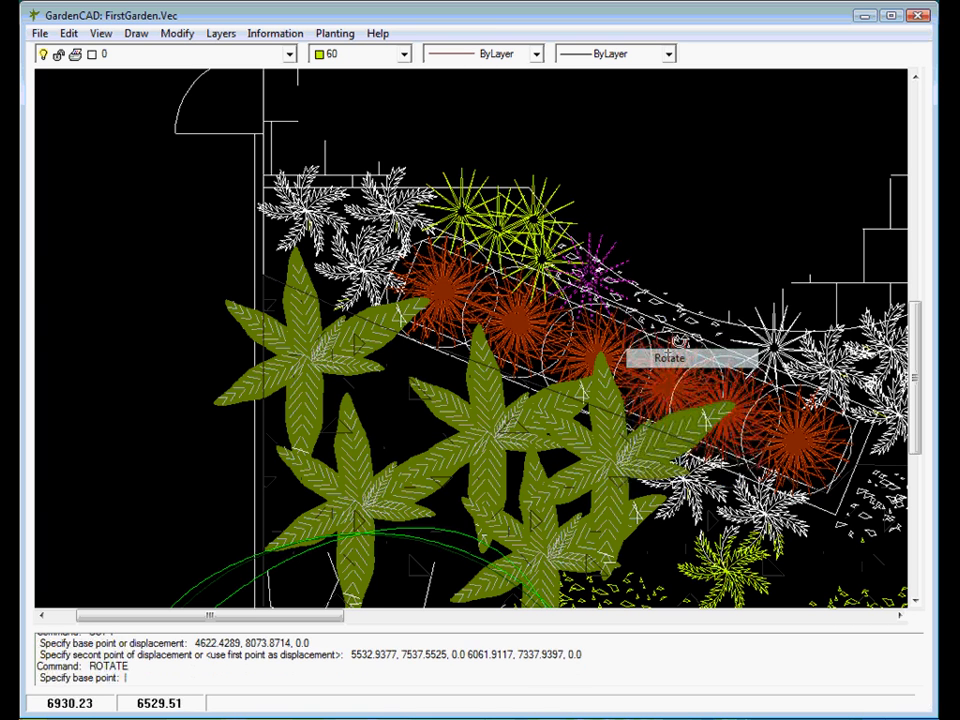
left_click(594, 279)
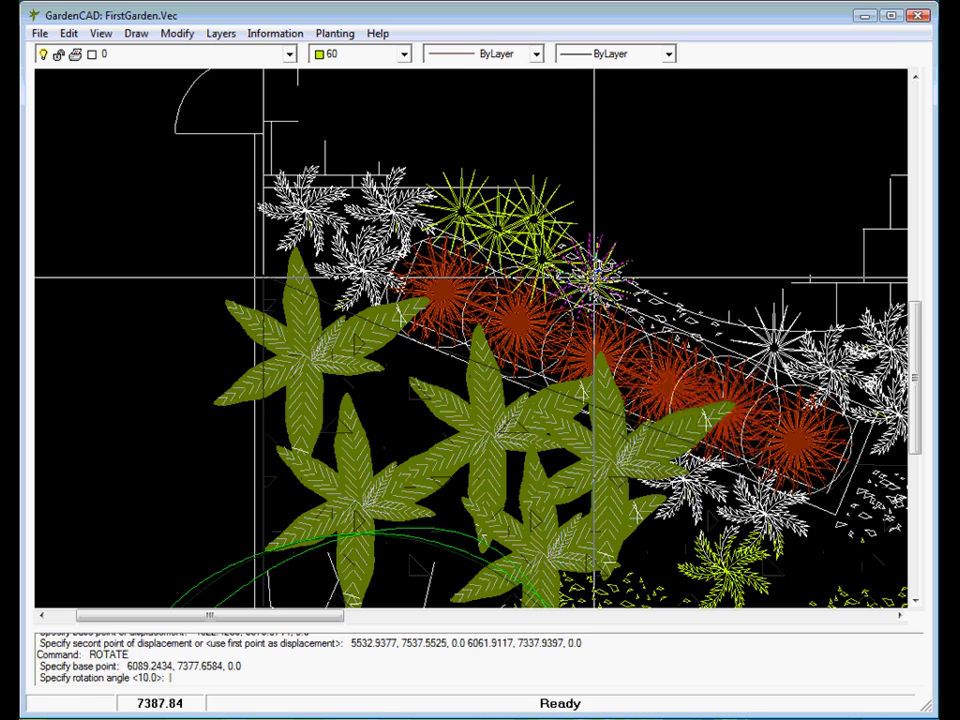
left_click(675, 206)
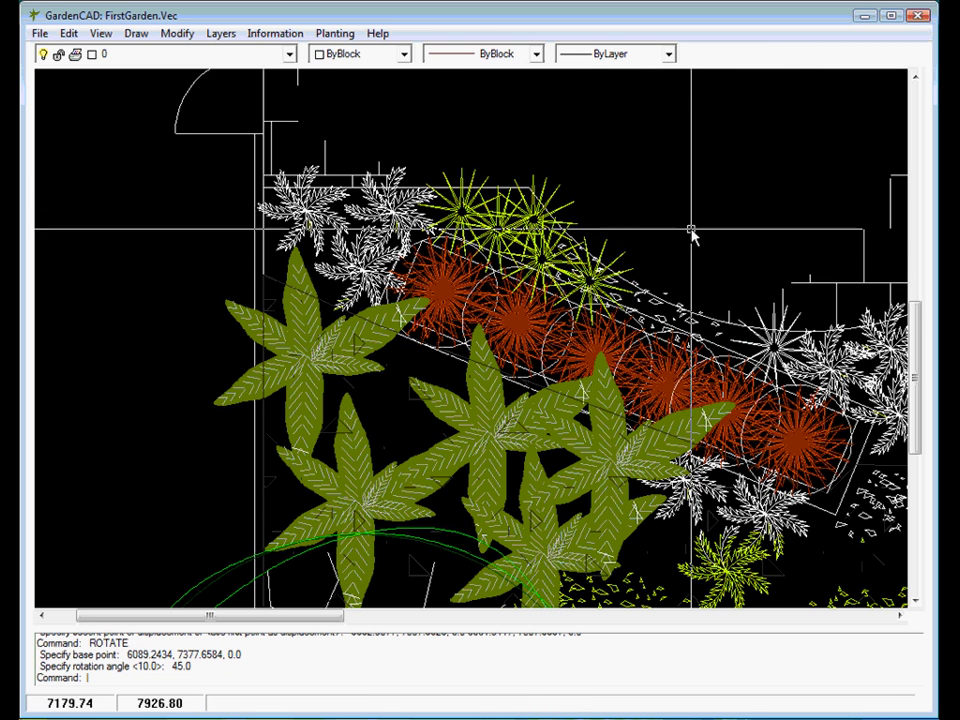
Scale the rotated spiky plant by a factor of about 1.26 from base point 6089, 7378 at its centre.
left_click(621, 260)
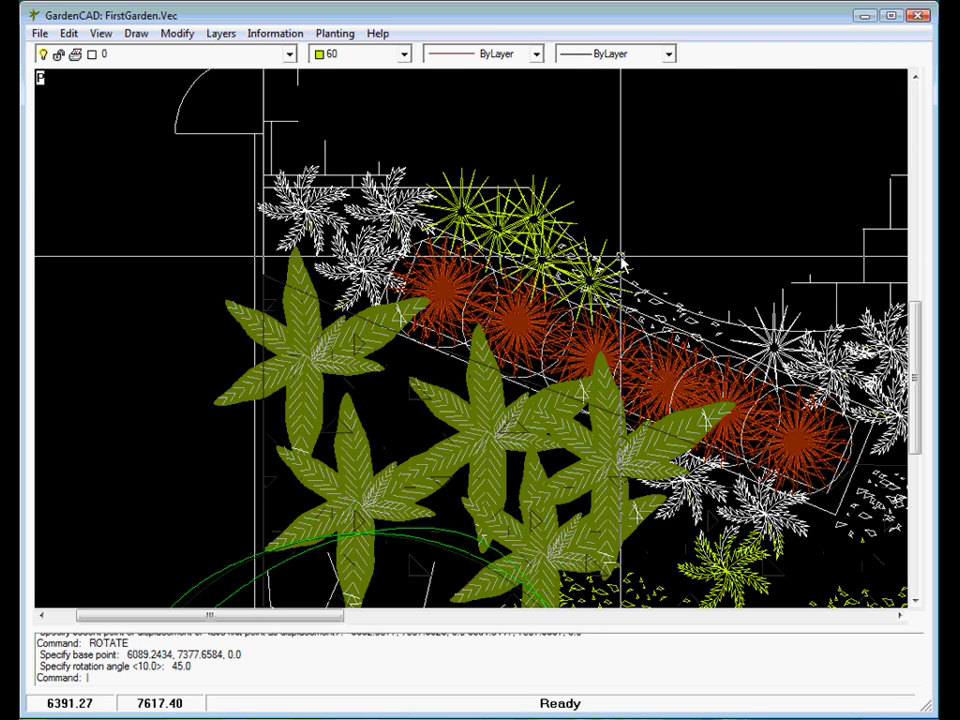
right_click(621, 257)
left_click(644, 370)
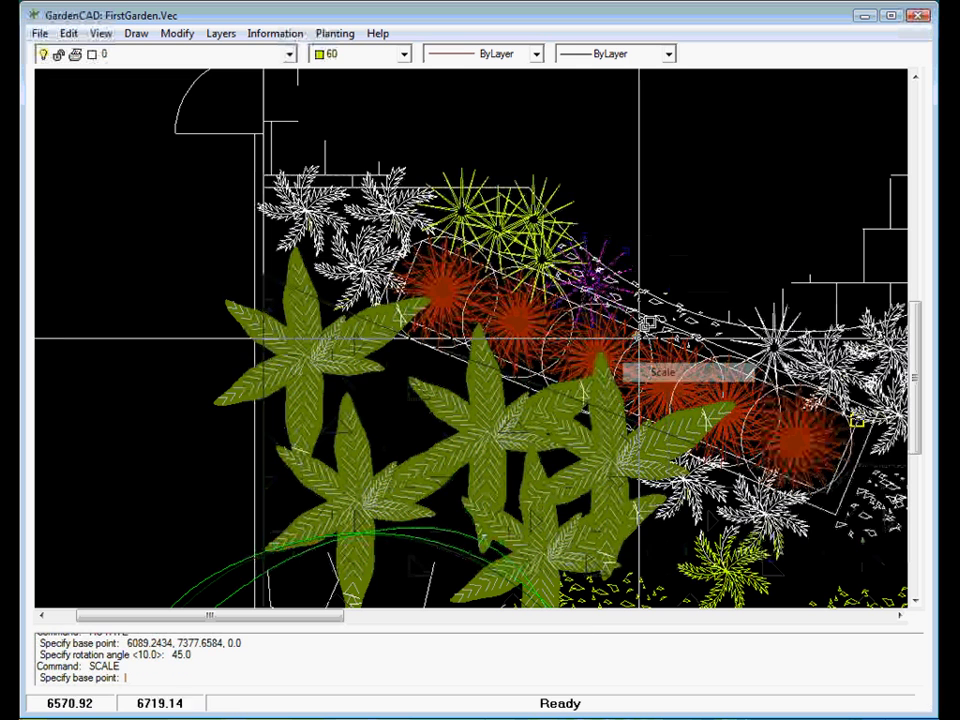
left_click(594, 277)
left_click(720, 326)
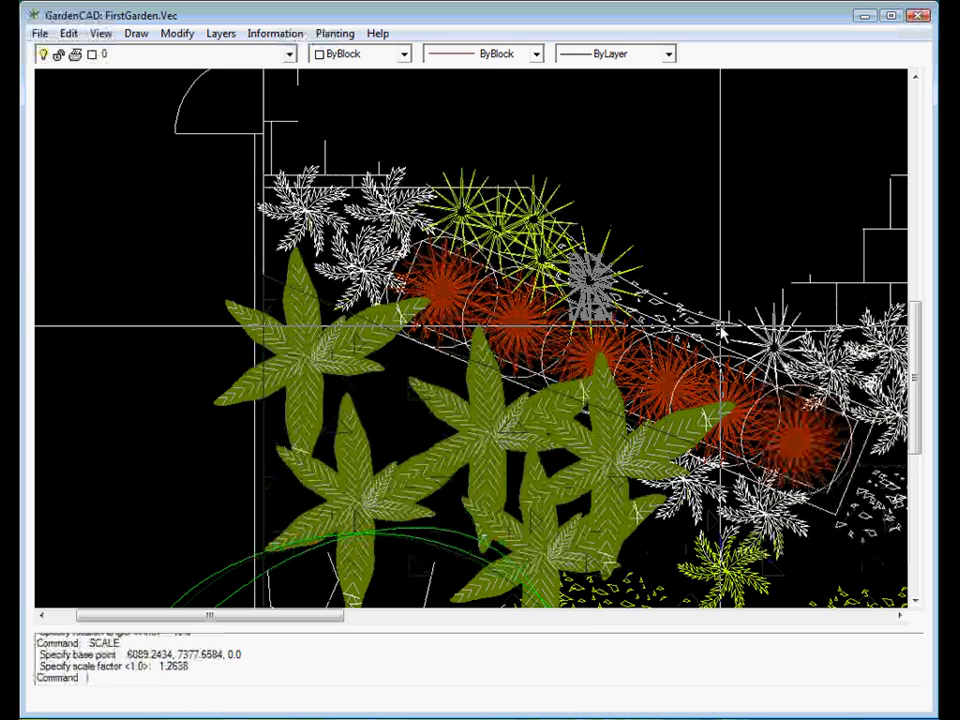
Enlarge the same spiky plant again by a factor of about 2.32 from base point 6071, 7276.
left_click(628, 257)
right_click(628, 259)
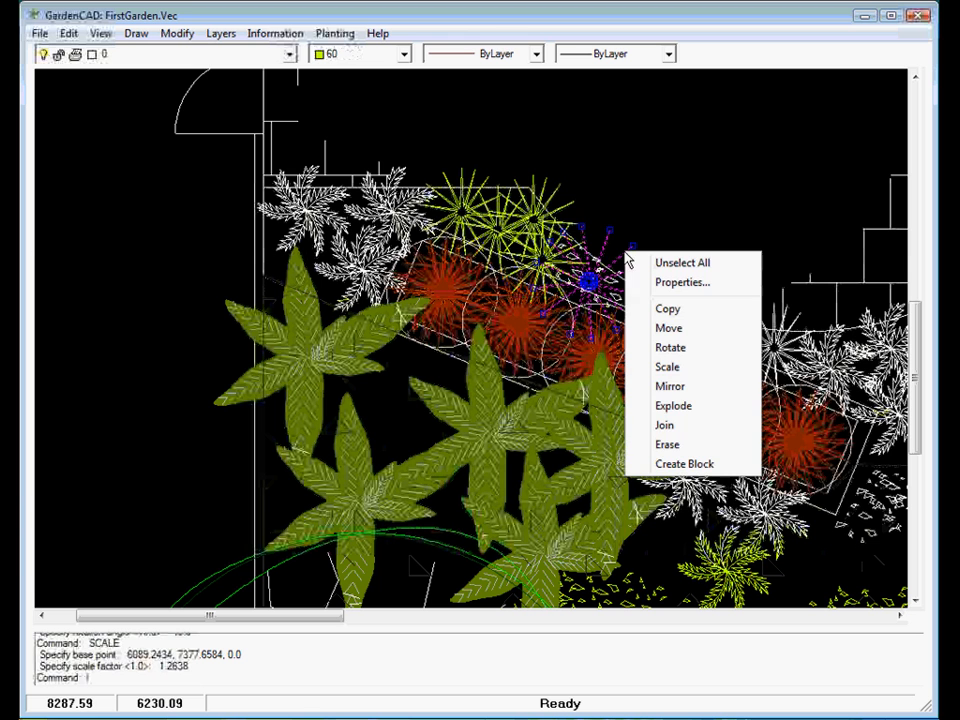
left_click(667, 368)
left_click(555, 290)
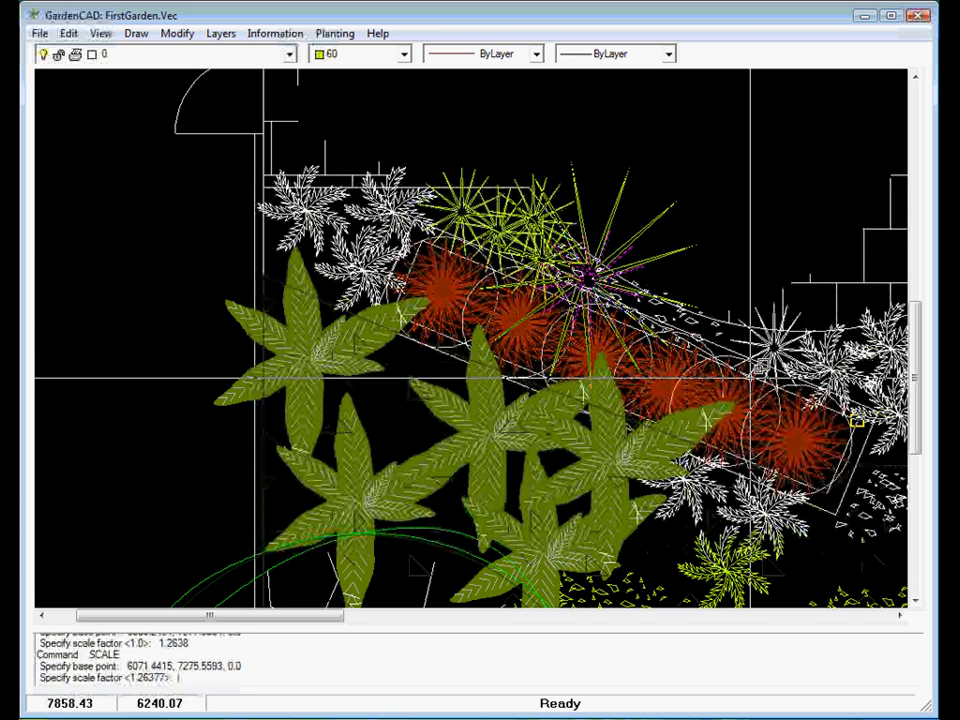
left_click(768, 396)
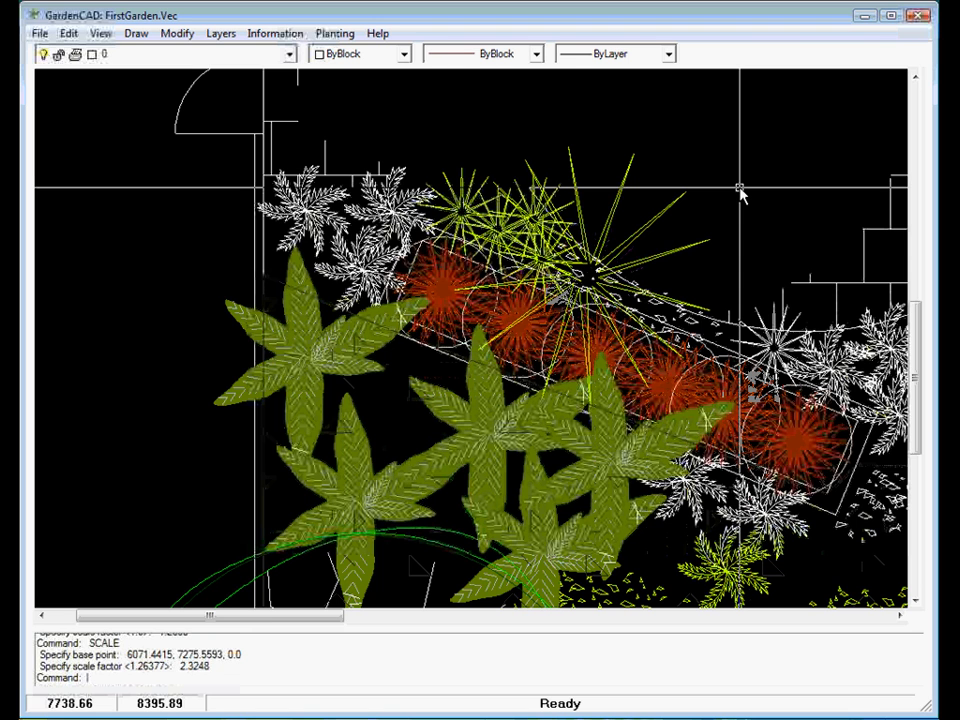